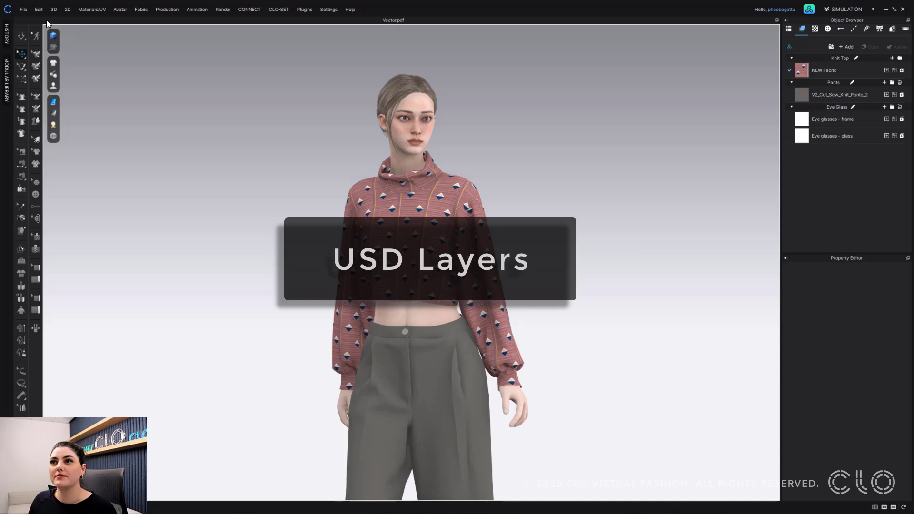
- Turn on the USD Layer window under Settings > Display > Window
click(334, 12)
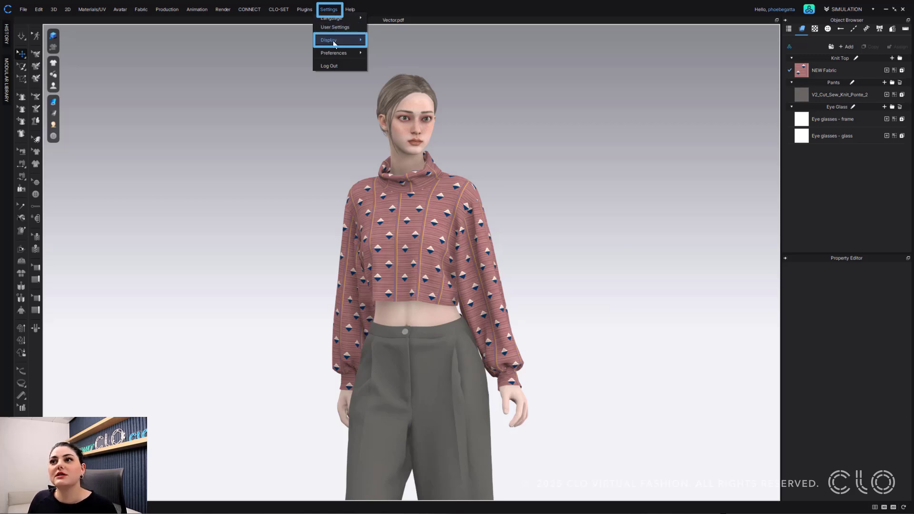
mouse_move(336, 41)
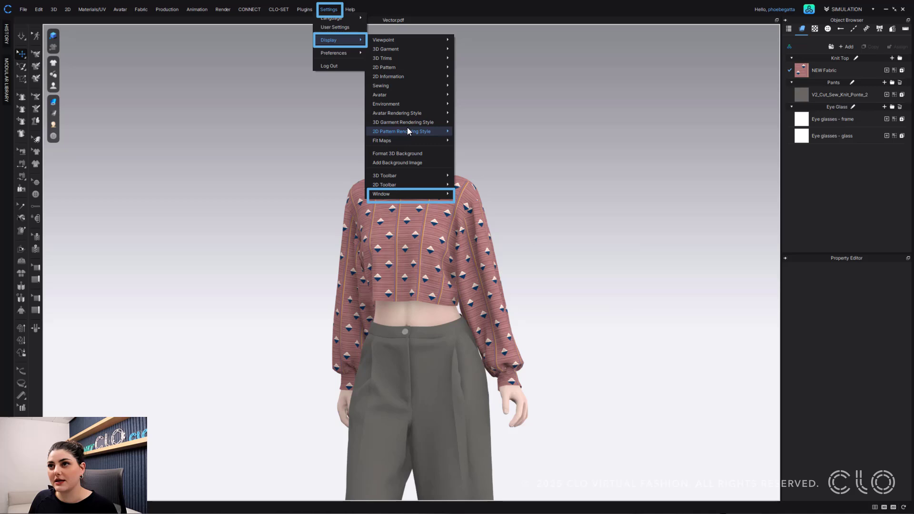
mouse_move(419, 195)
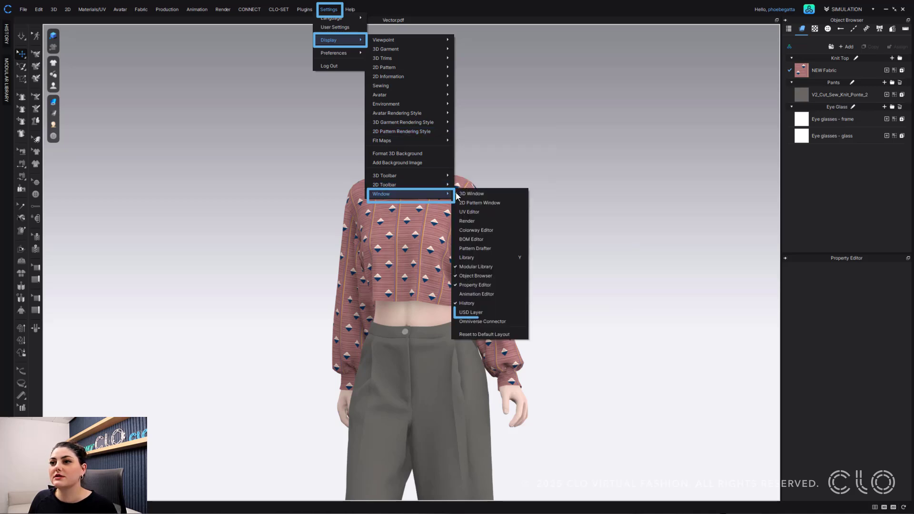
click(489, 312)
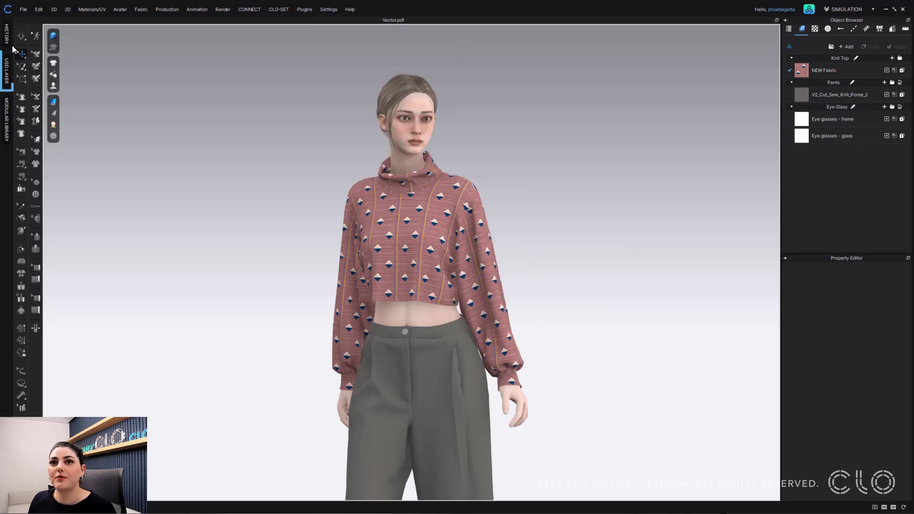
- Create a USD layer for the knit top, saved as Shirt.usd and replacing the existing file
click(10, 79)
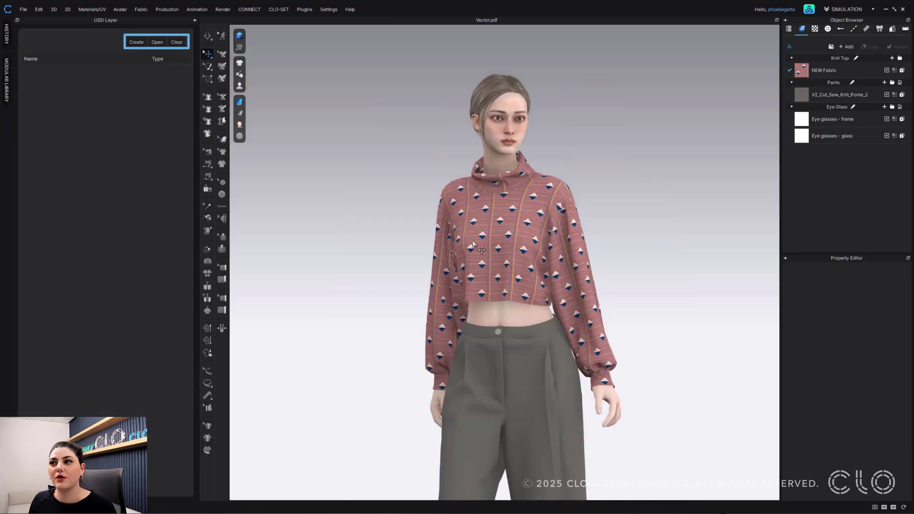
click(578, 240)
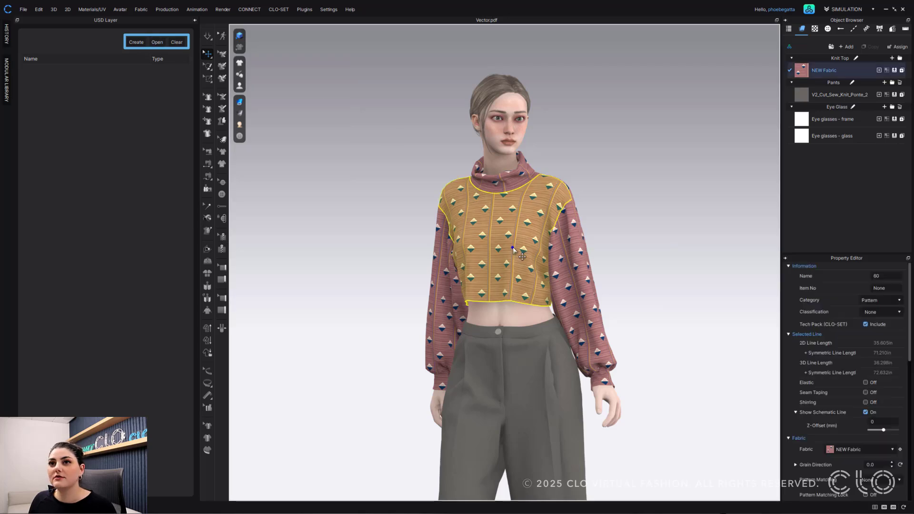
click(135, 42)
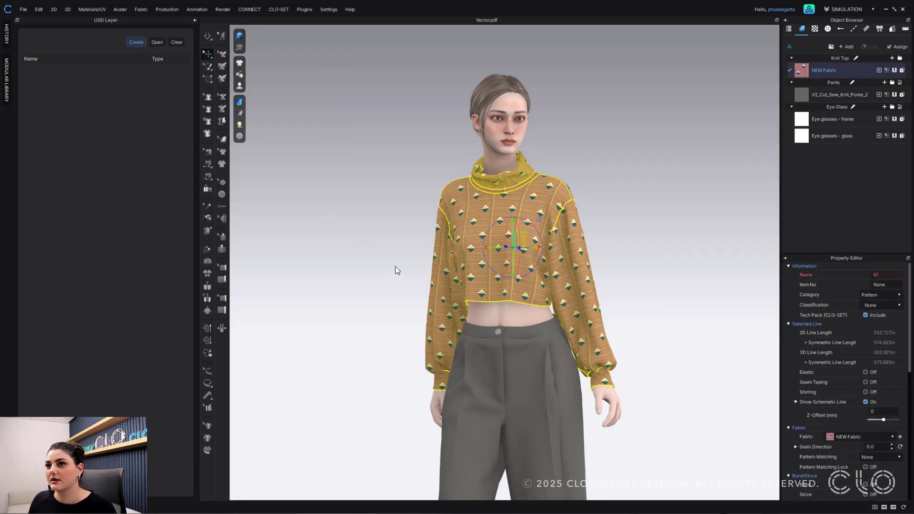
click(153, 261)
text(SHirt)
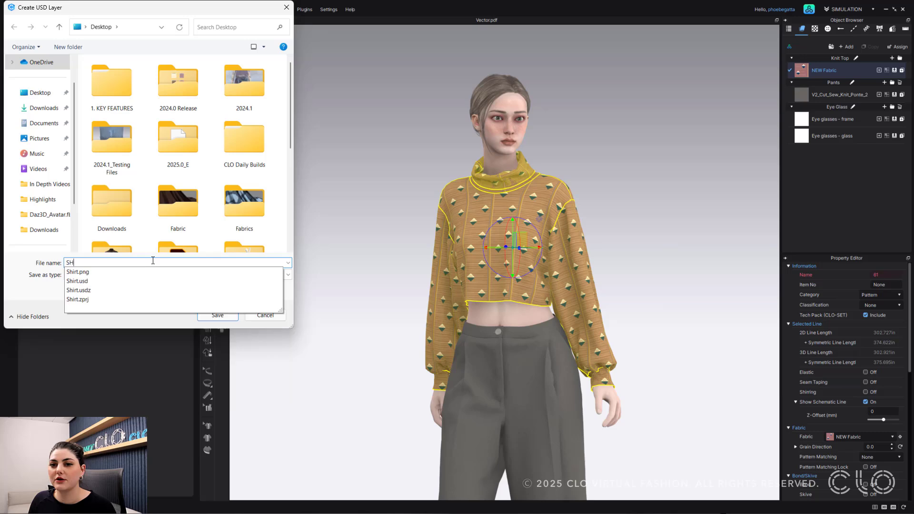
key(Return)
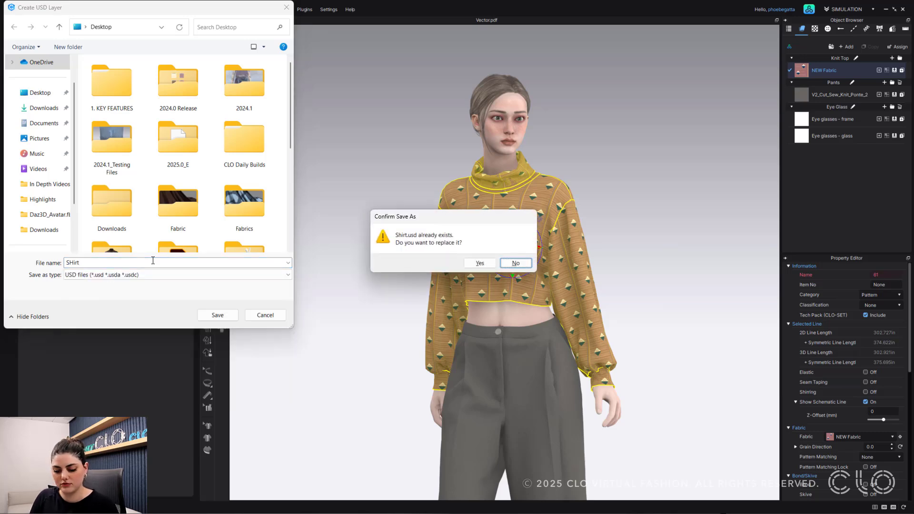
click(479, 262)
- Create a USD layer for the pants, saved as Pants
click(541, 376)
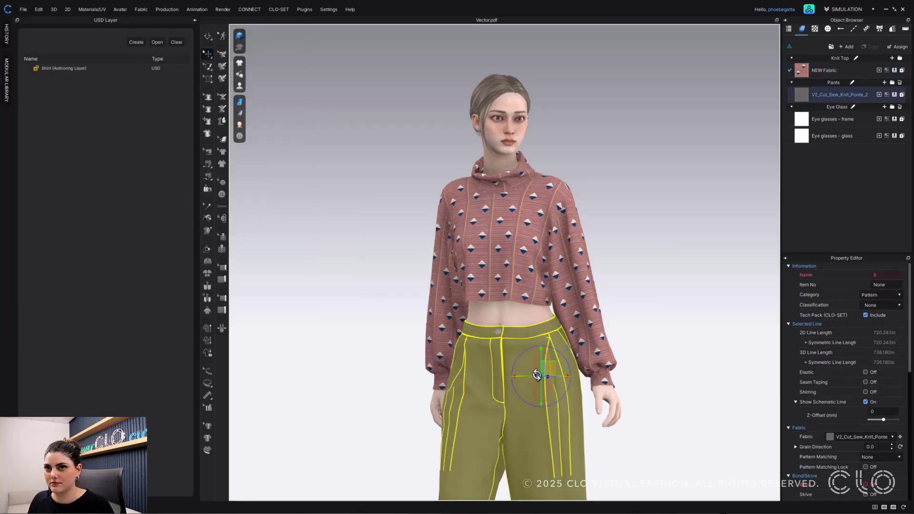
click(137, 42)
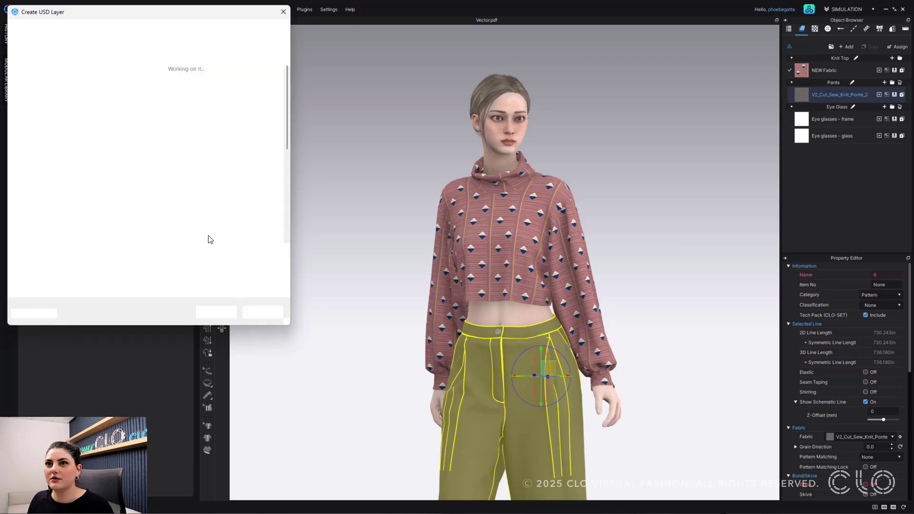
text(Pants)
key(Return)
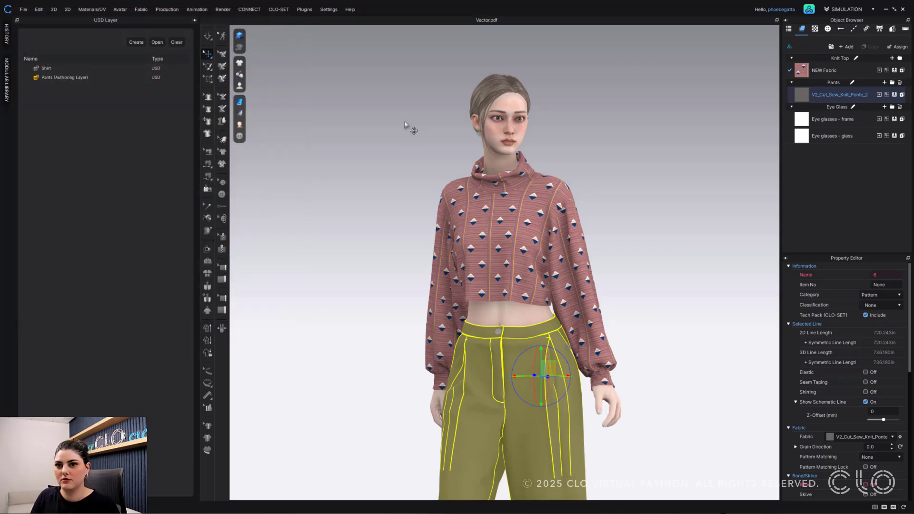
- Deselect the pants and open Mesh.usd as a layer in the USD Layer panel
click(595, 123)
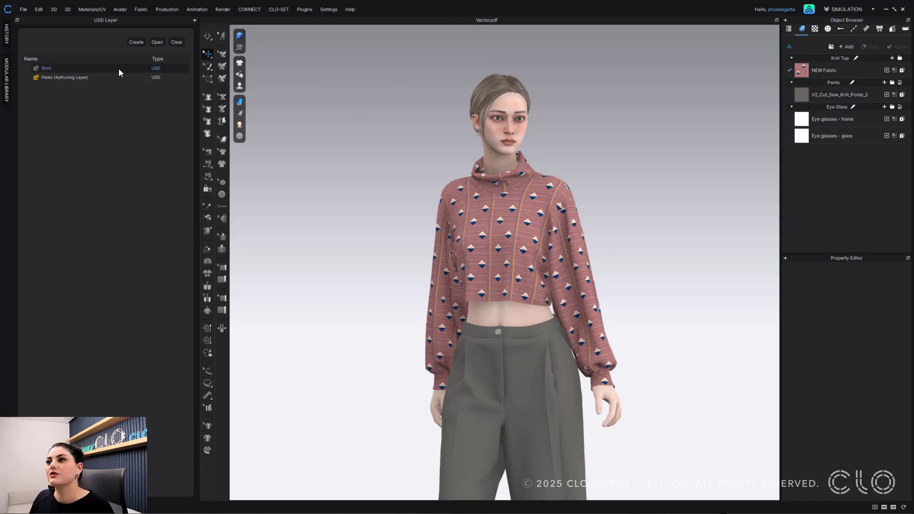
click(153, 41)
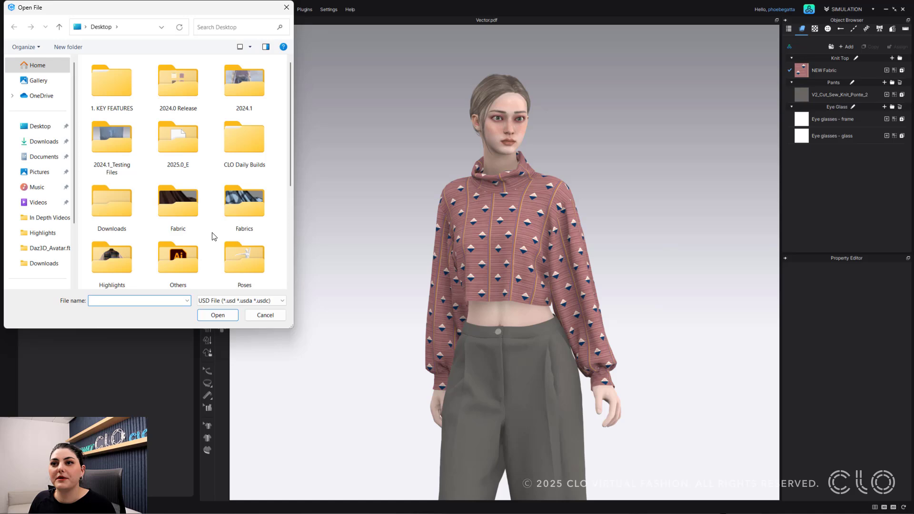
scroll(214, 233, down, 3)
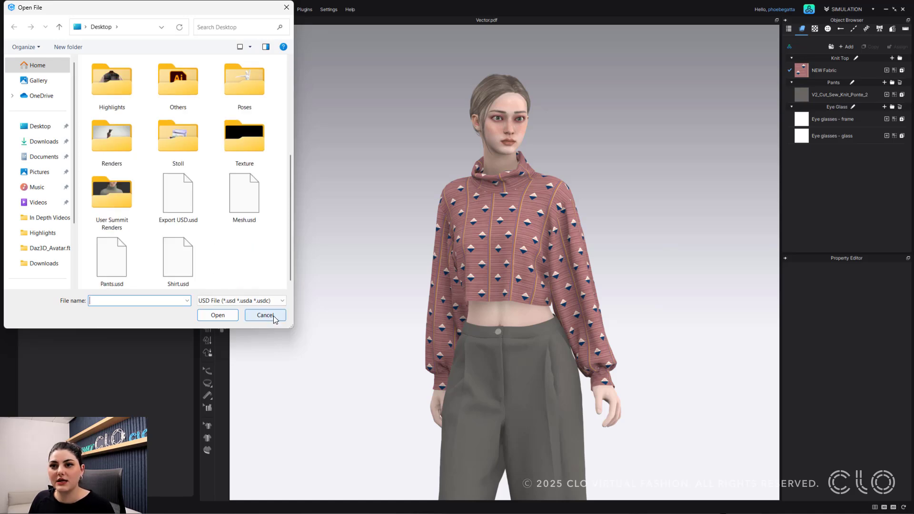
click(244, 195)
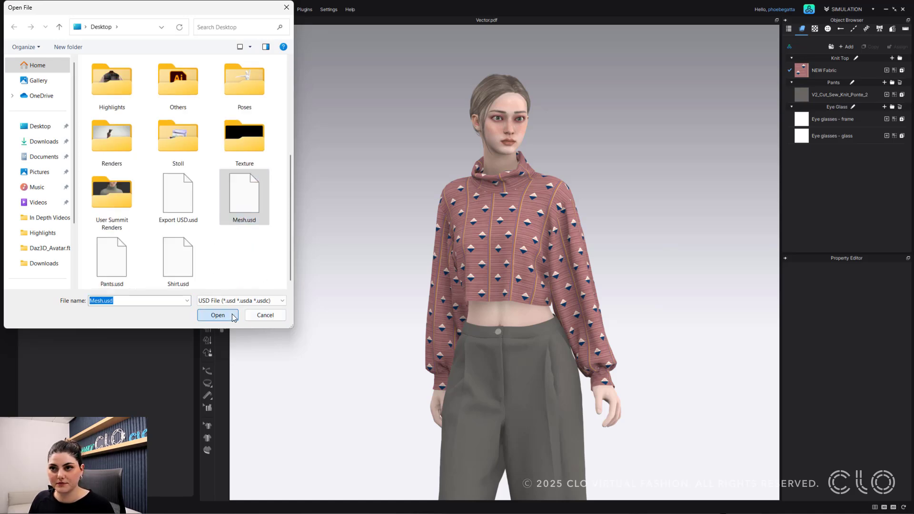
click(223, 315)
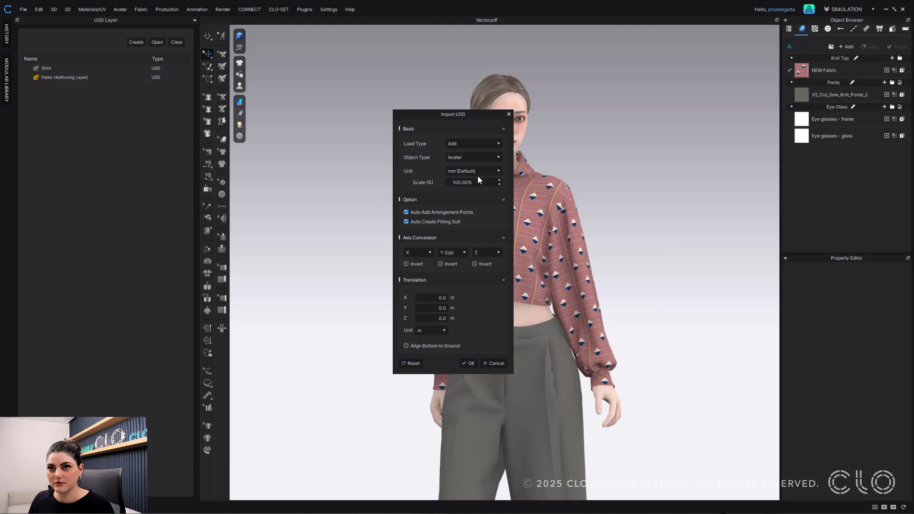
- Cancel the Import USD dialog, clear the USD layer list and collapse the panel
click(504, 363)
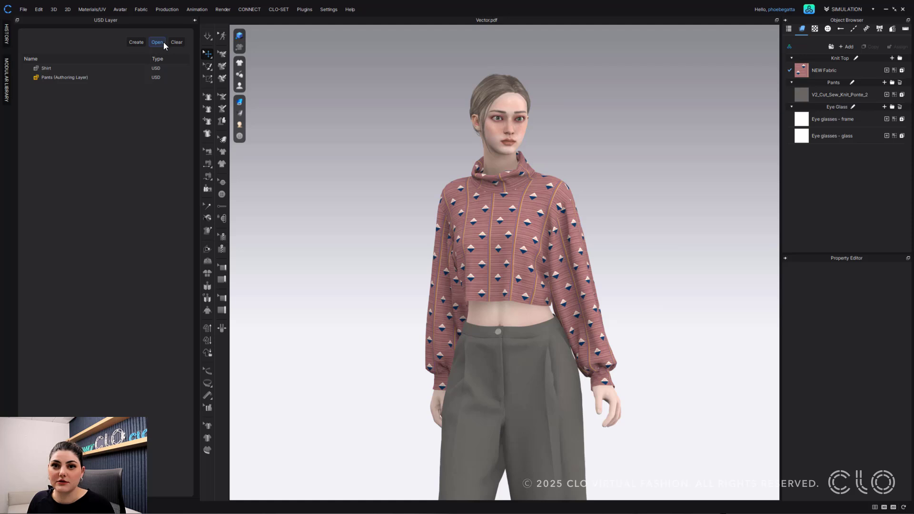
click(176, 43)
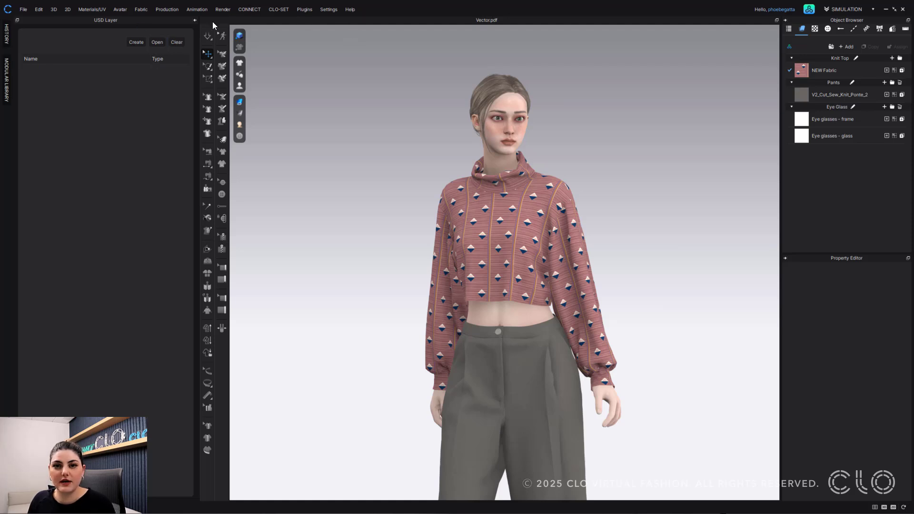
click(193, 20)
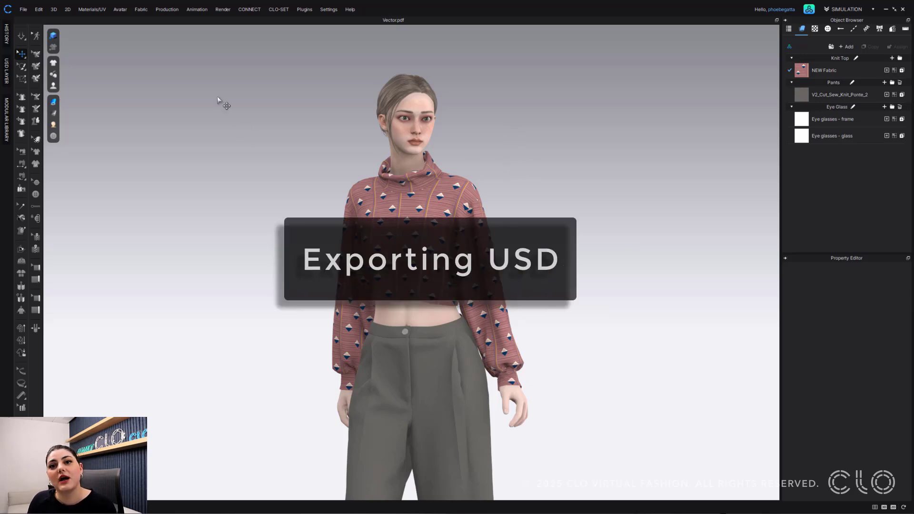
- Start a USD export of the scene from the File menu, entering 'USD' as the file name
click(24, 9)
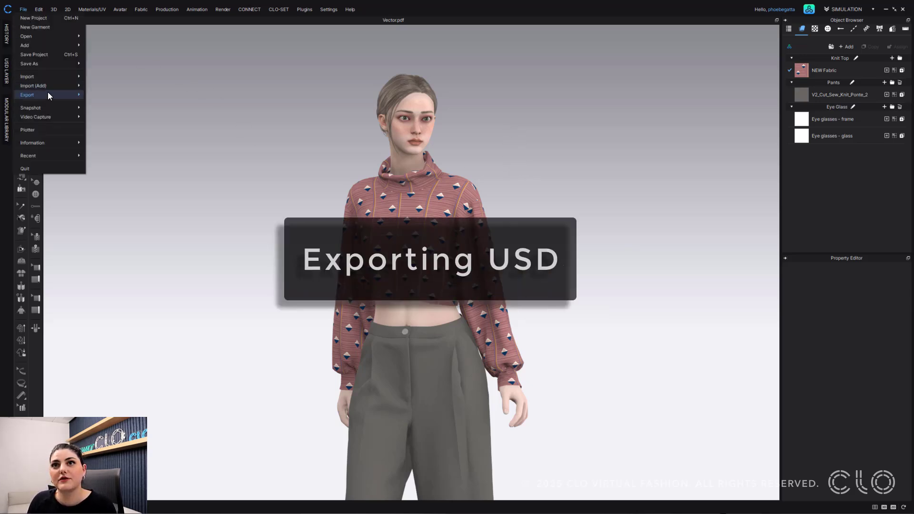
mouse_move(49, 98)
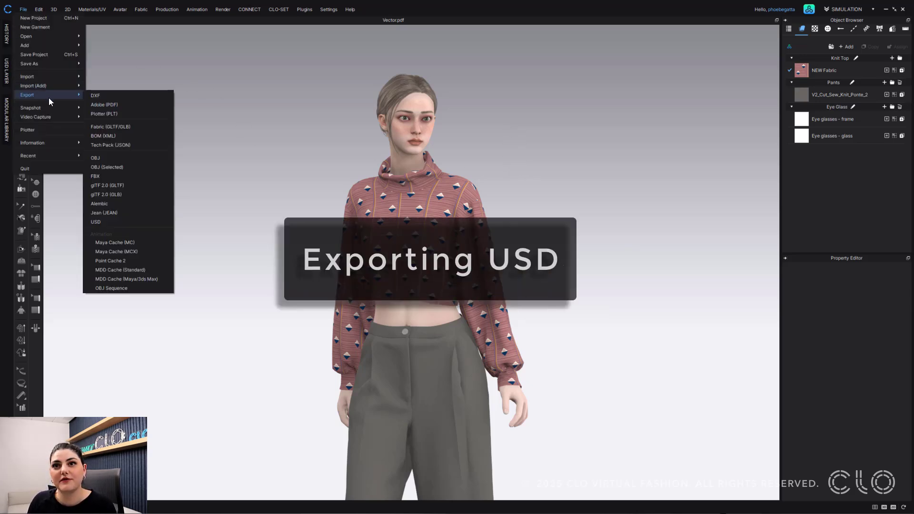
click(137, 221)
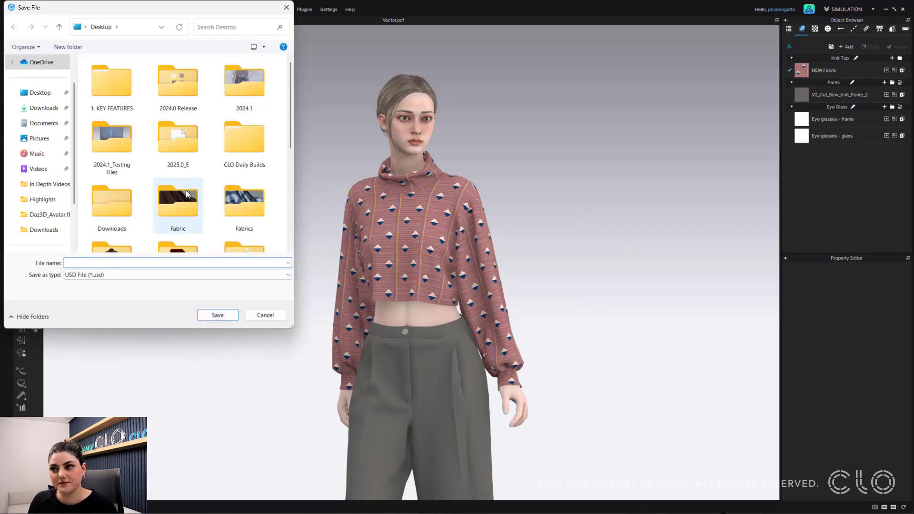
text(USD)
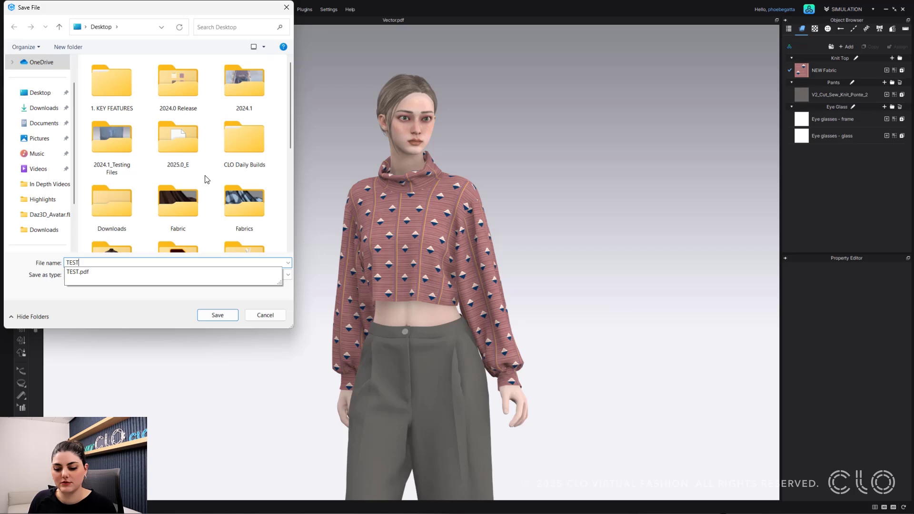
key(Return)
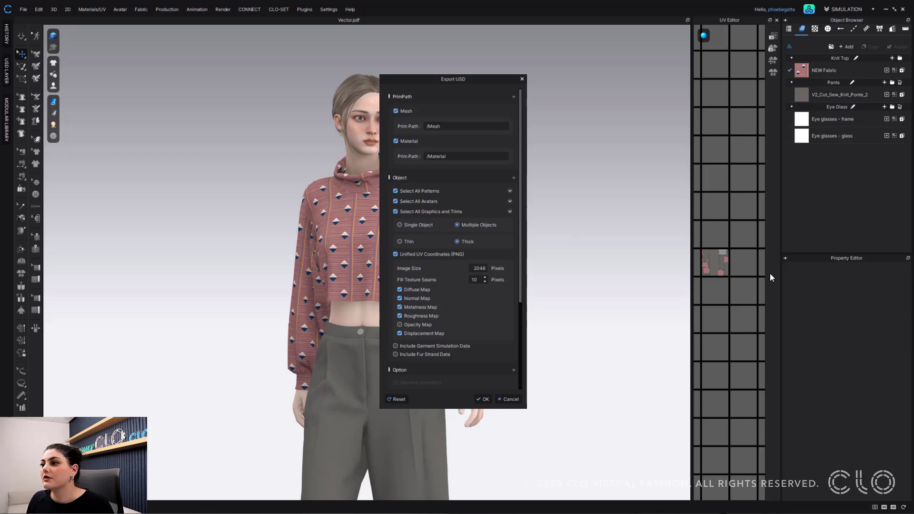
- Keep Unified UV Coordinates (PNG) on, check the mesh prim path, and include garment simulation data
click(395, 254)
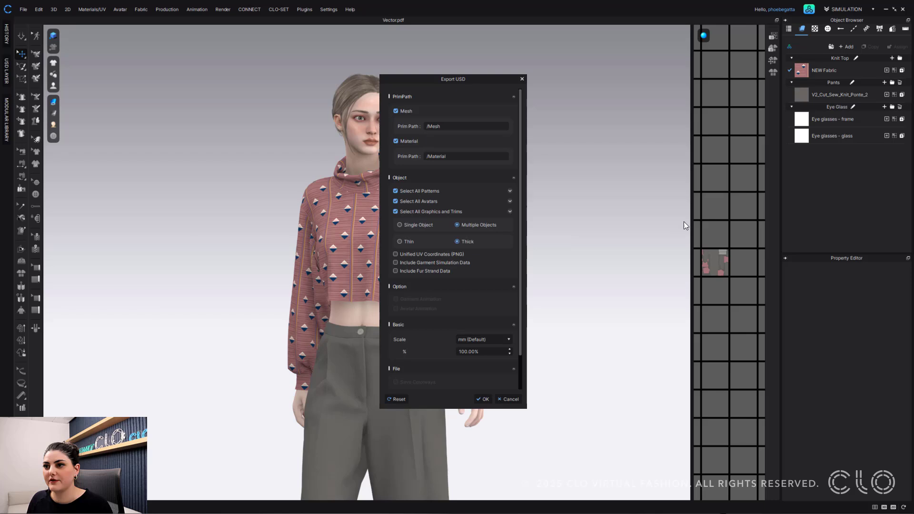
click(396, 254)
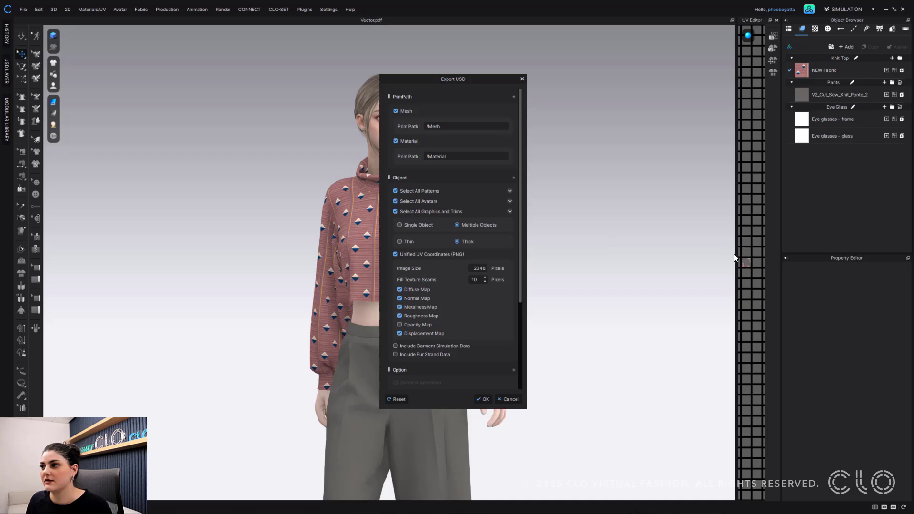
drag(467, 78, 366, 78)
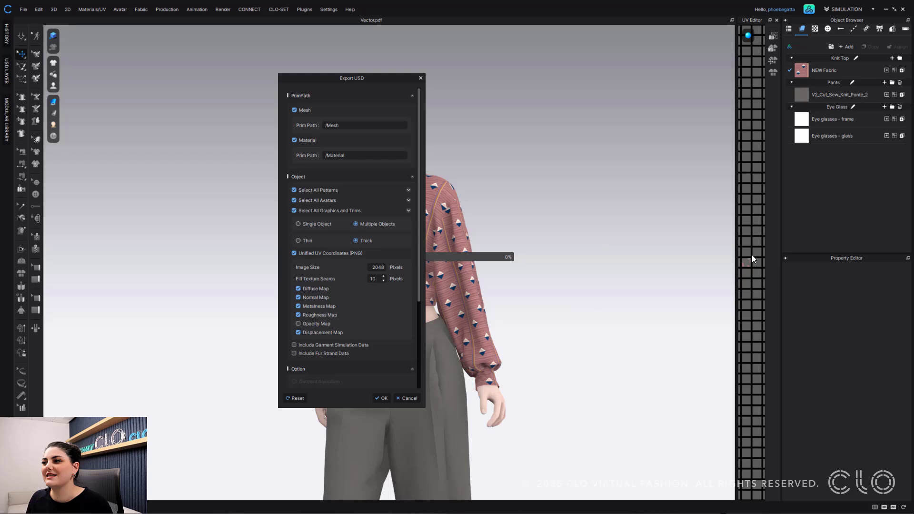
drag(355, 78, 463, 76)
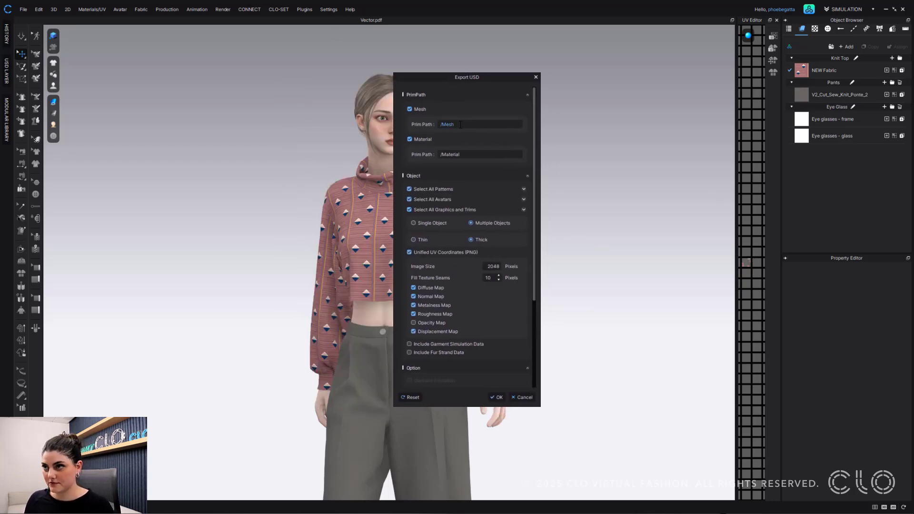
double_click(440, 125)
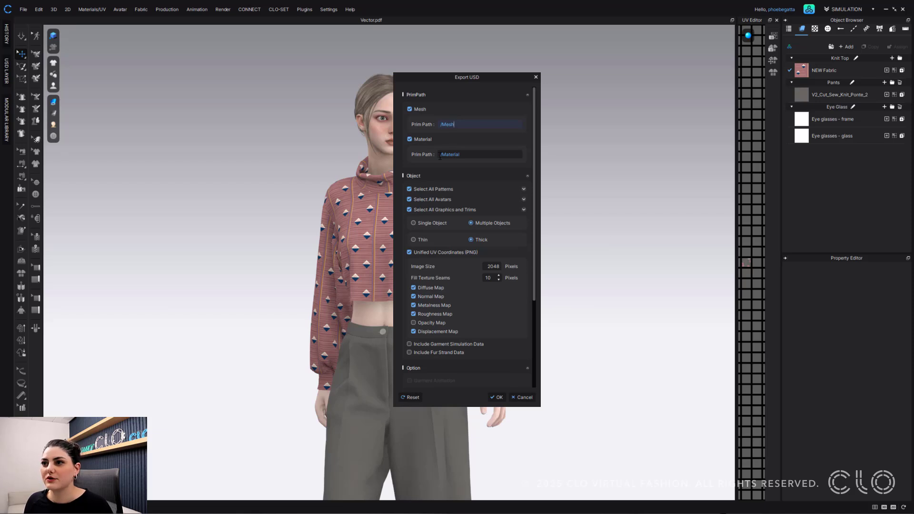
click(448, 191)
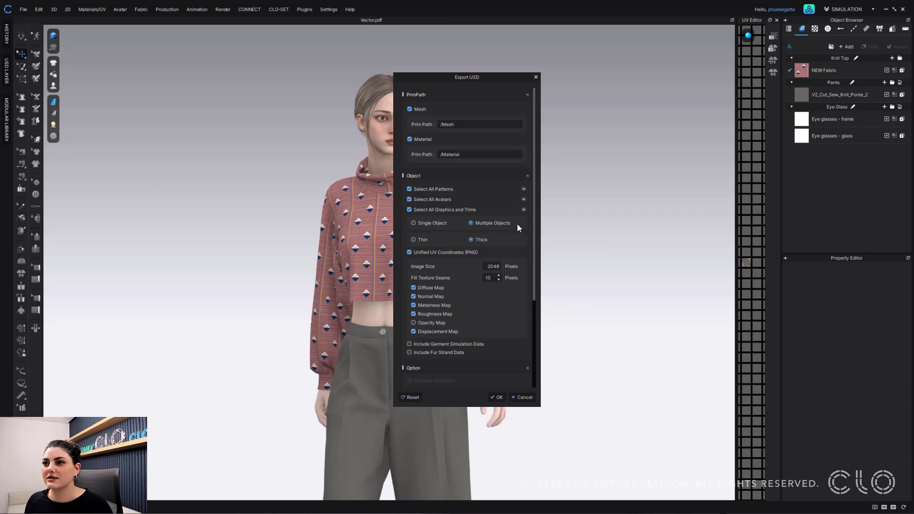
scroll(493, 328, down, 5)
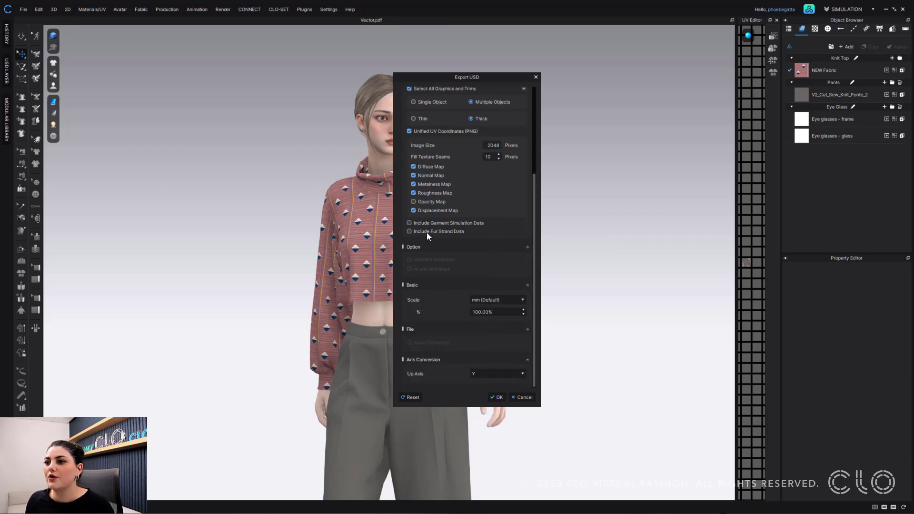
click(452, 223)
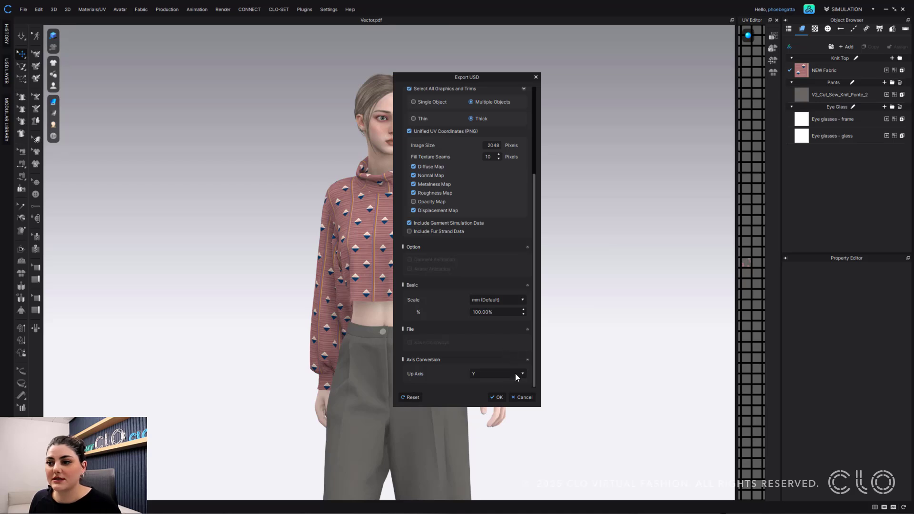
- Run the USD export of the outfit to completion
click(497, 396)
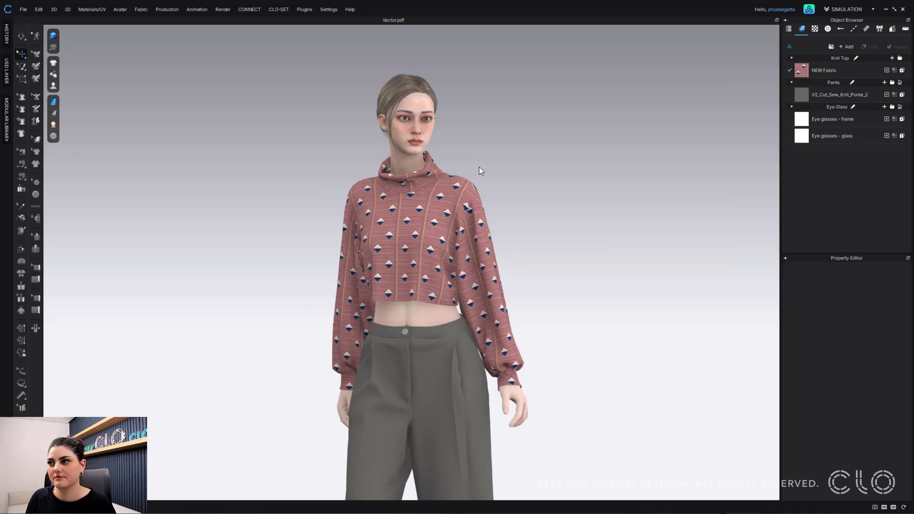
- Import TEST.usd through File > Import (Add) > USD as an added avatar, keeping the import settings
click(23, 9)
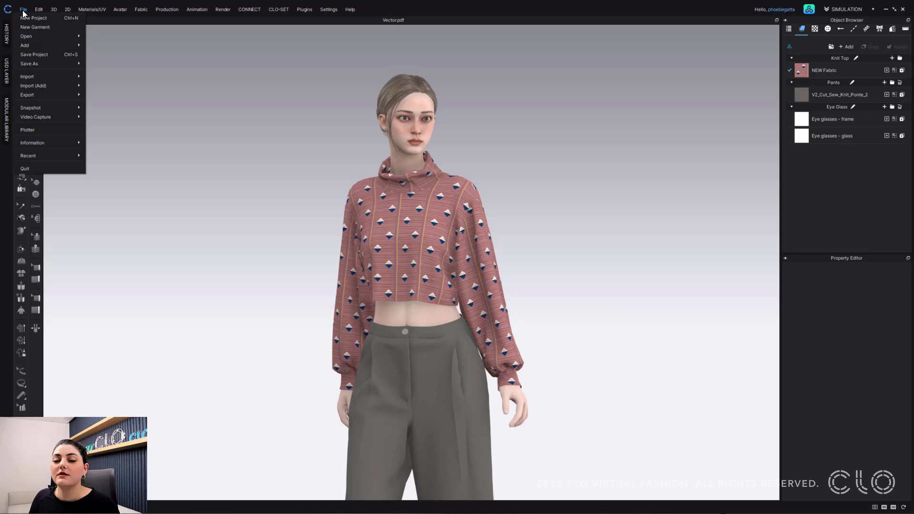
mouse_move(56, 86)
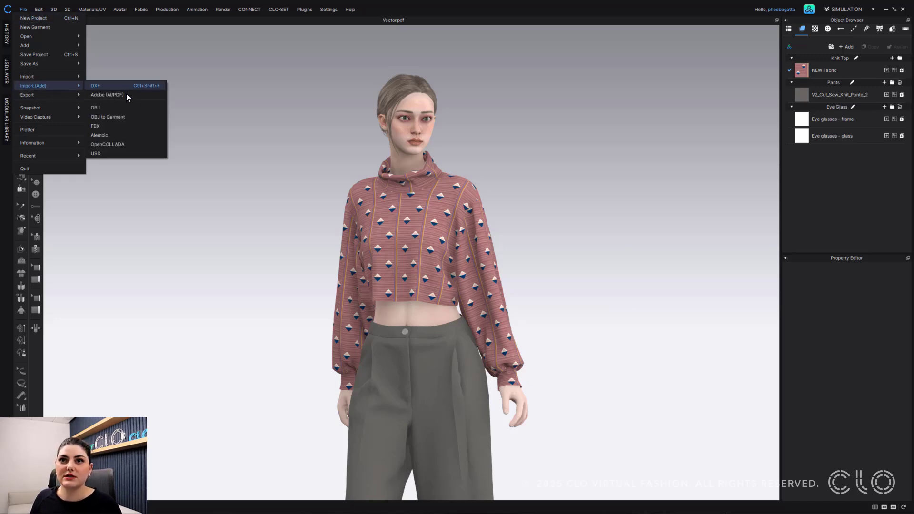
click(129, 151)
scroll(219, 141, down, 5)
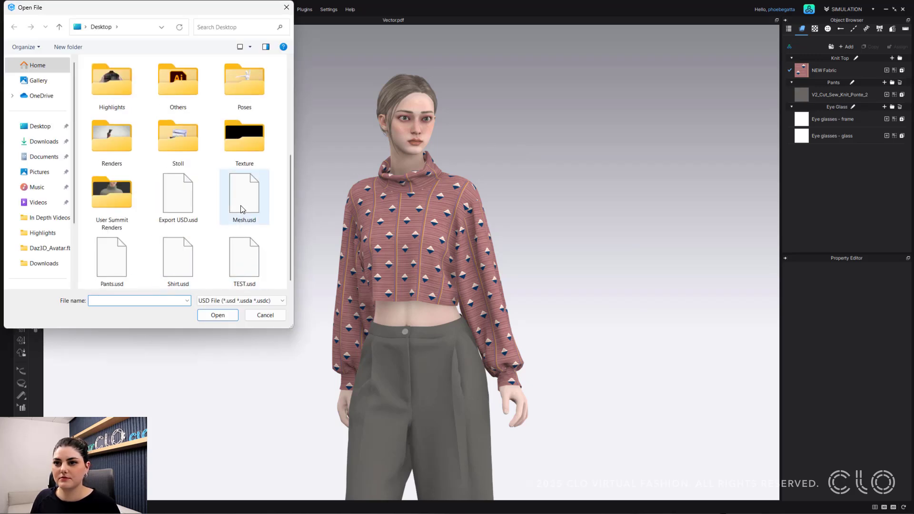
click(239, 258)
click(229, 318)
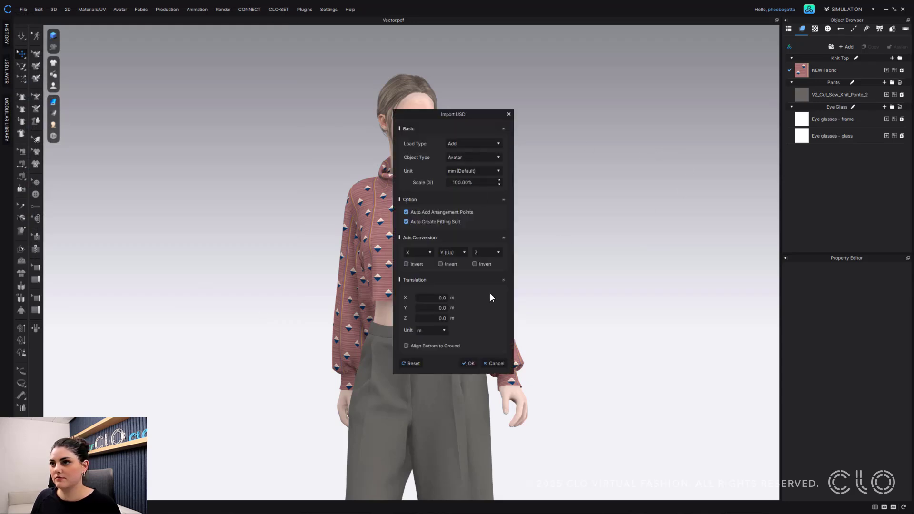
double_click(442, 297)
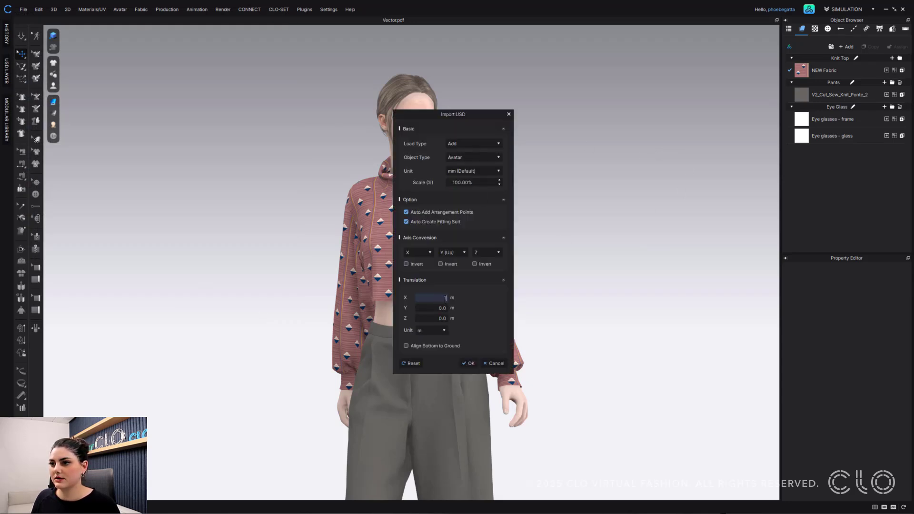
click(468, 363)
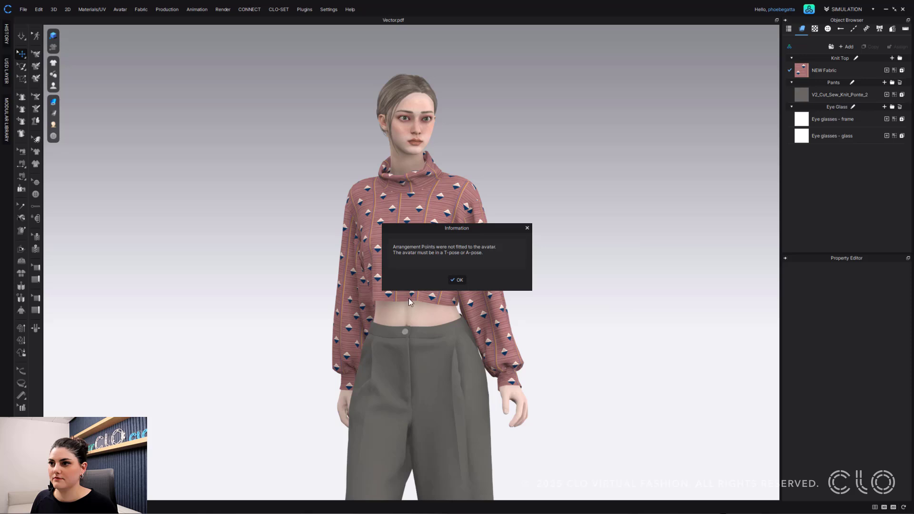
- Dismiss the arrangement-point notices, then expand TEST > Mesh and inspect several pattern meshes
click(462, 278)
click(456, 281)
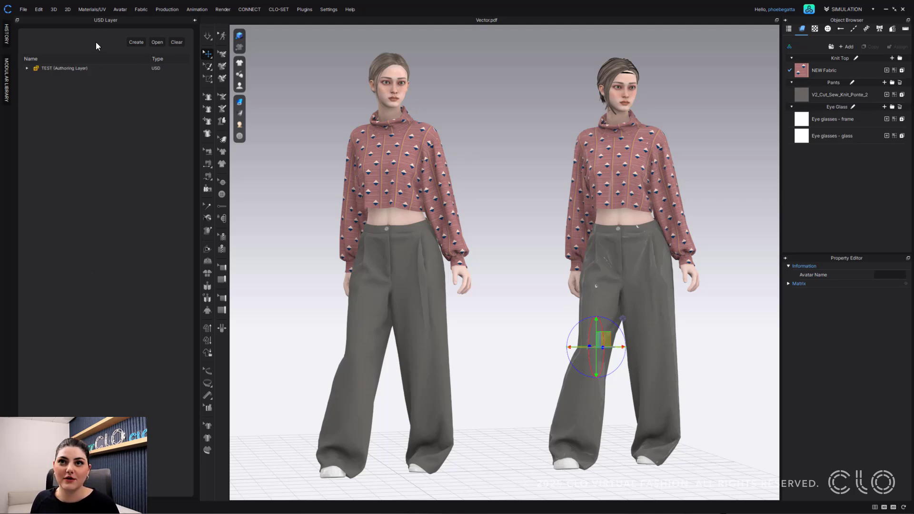
click(27, 69)
click(37, 95)
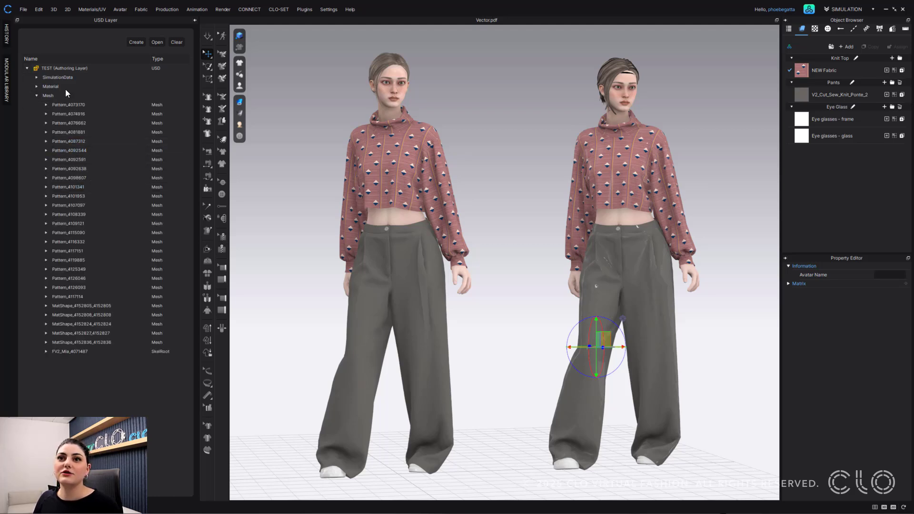
click(70, 187)
click(65, 150)
click(62, 133)
click(65, 214)
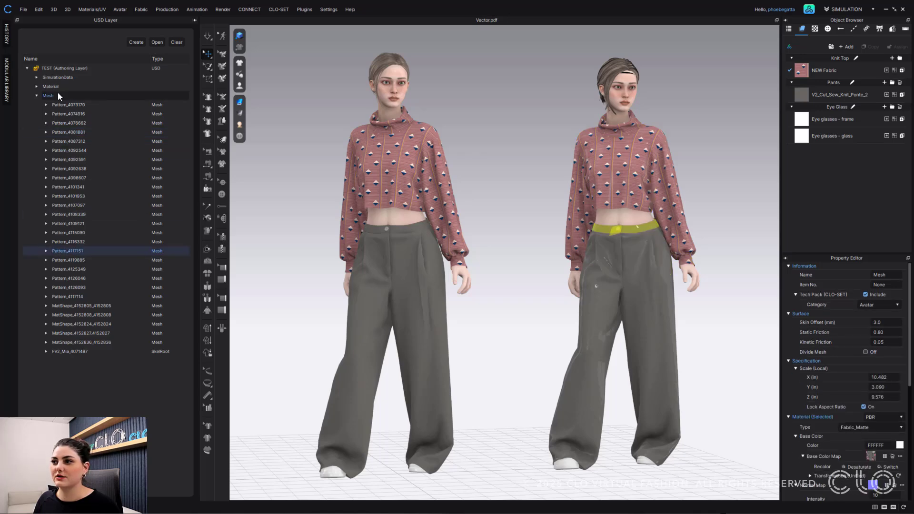
- Browse Material (Material_RightShoe_4071505) and SimulationData > Fabrics, then select Pattern_4117151
click(46, 86)
click(37, 86)
click(83, 133)
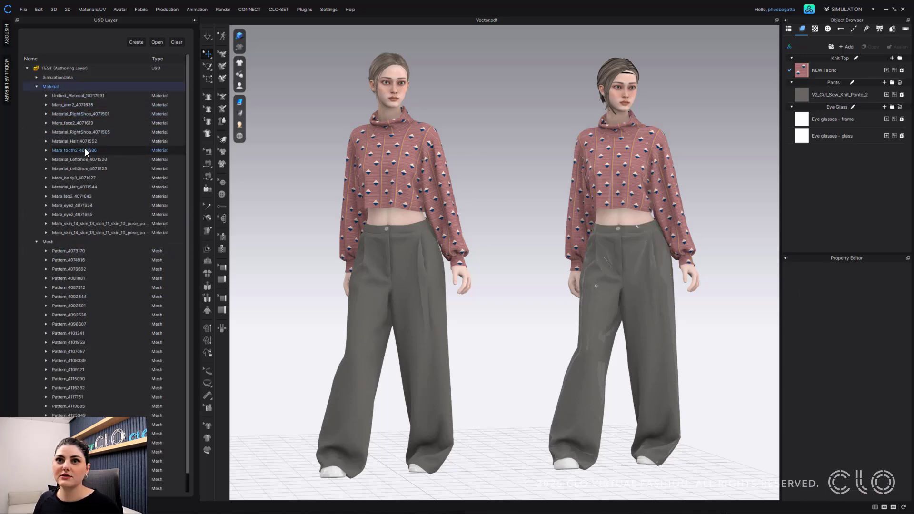
click(58, 77)
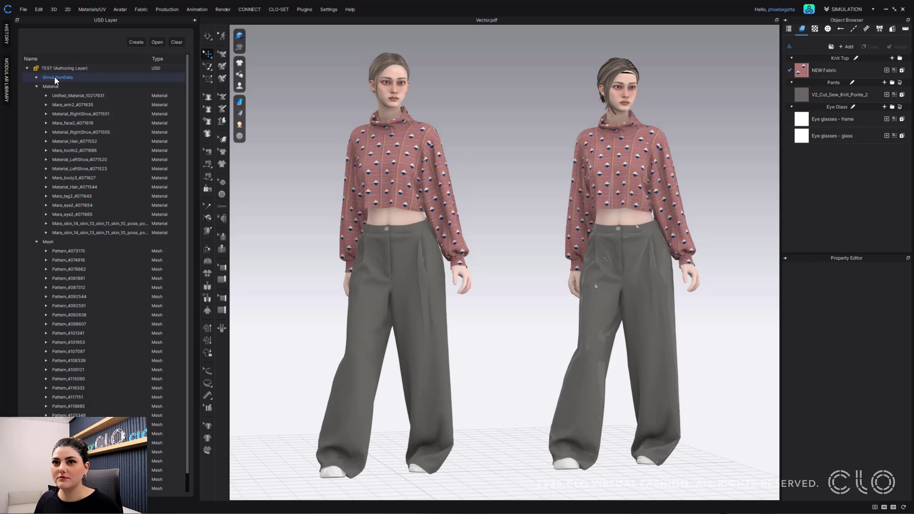
click(37, 77)
click(47, 86)
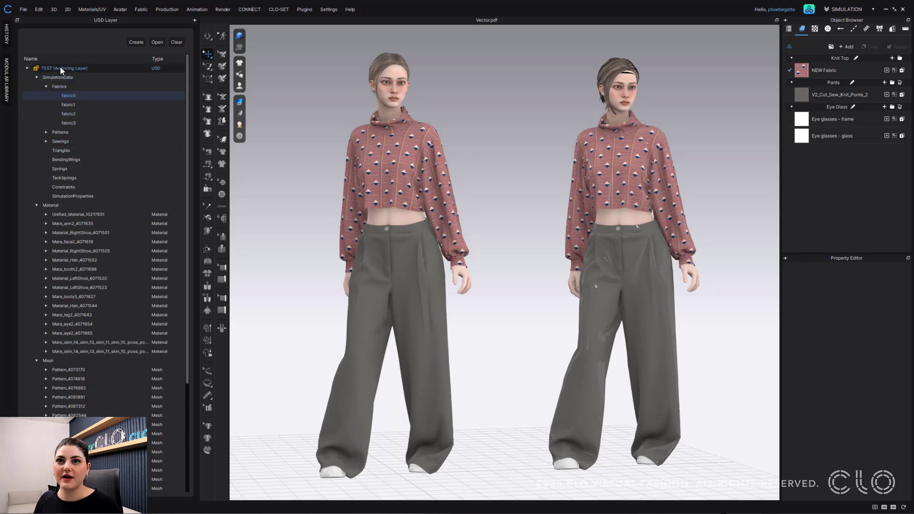
scroll(78, 313, down, 5)
click(68, 379)
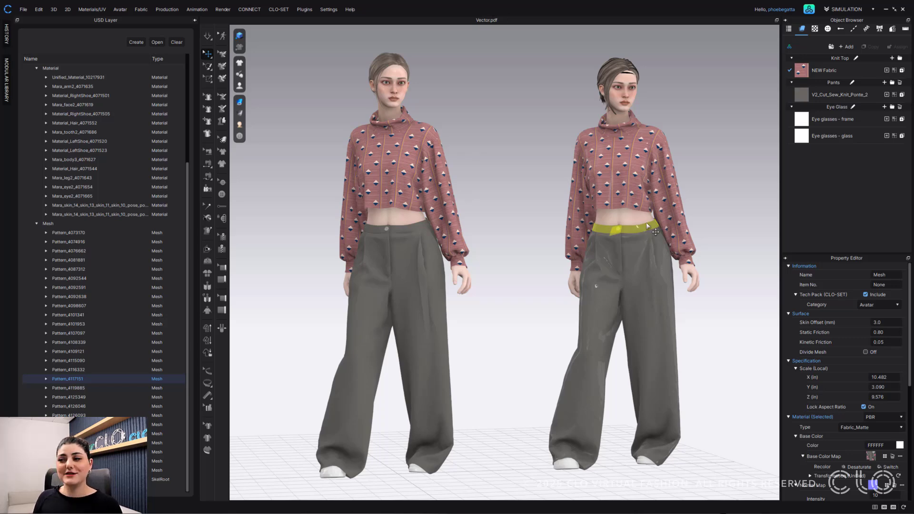
- Deactivate the imported avatar from its context menu, then select one panel of its pants
click(633, 79)
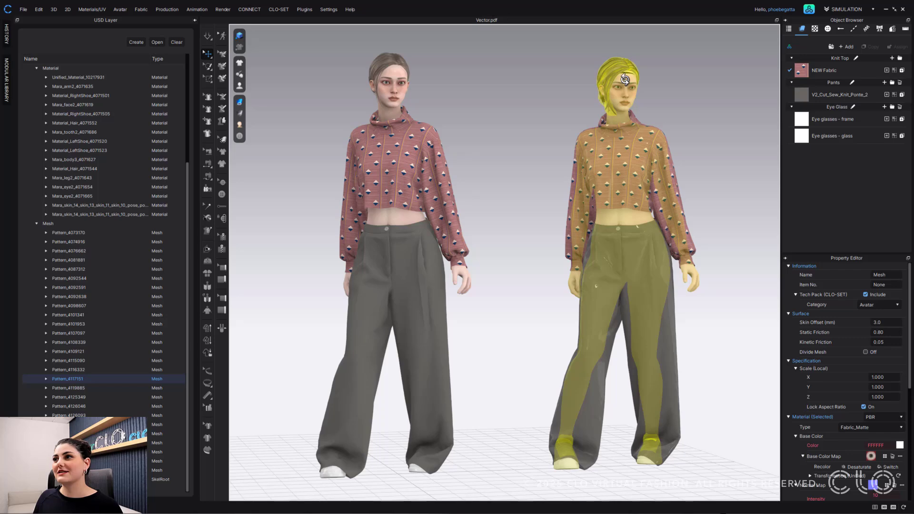
right_click(624, 79)
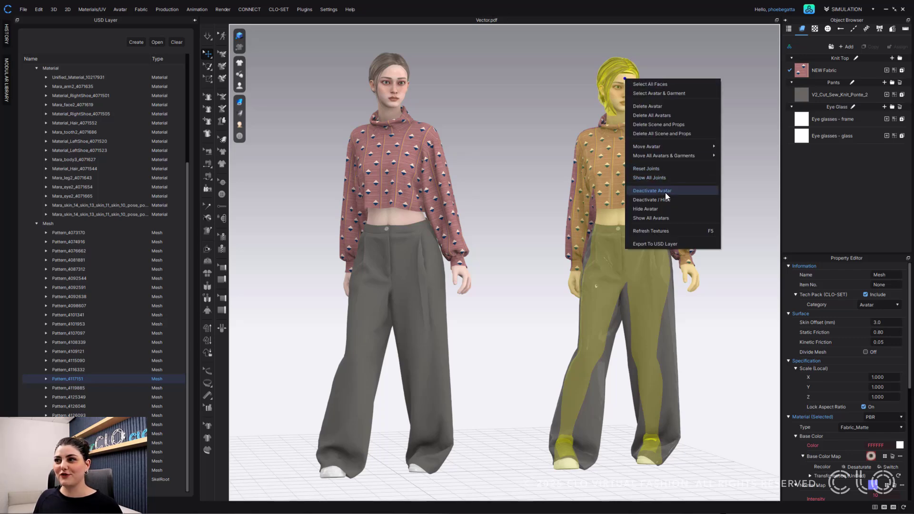
click(676, 210)
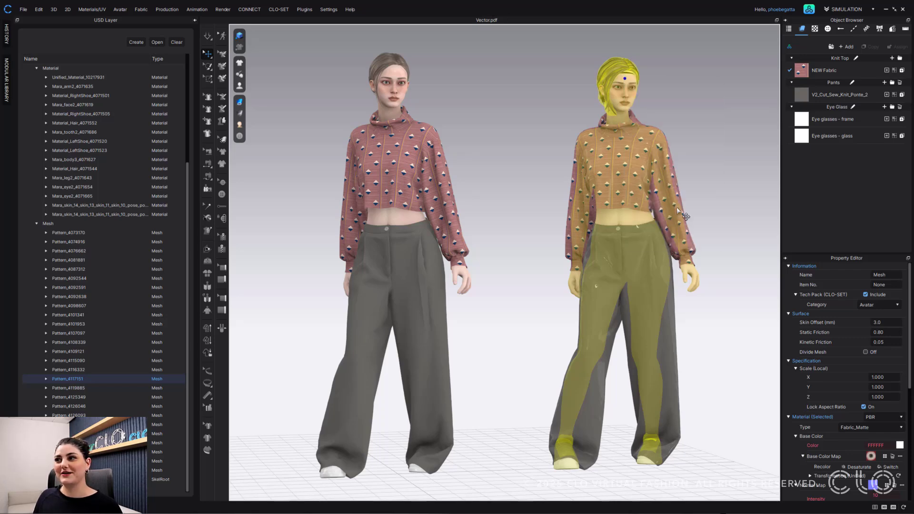
click(631, 255)
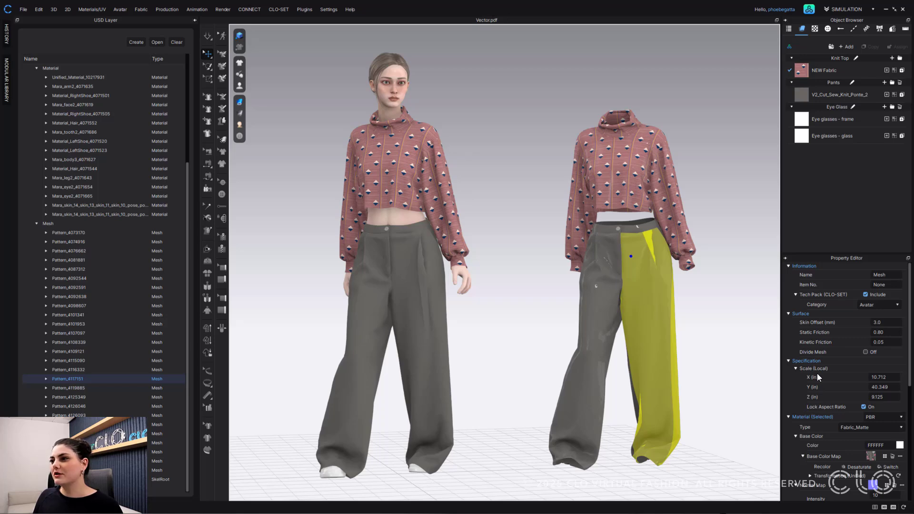
- Set the pants panel's Reflection Roughness to 21, then deselect and frame both figures
scroll(864, 447, down, 9)
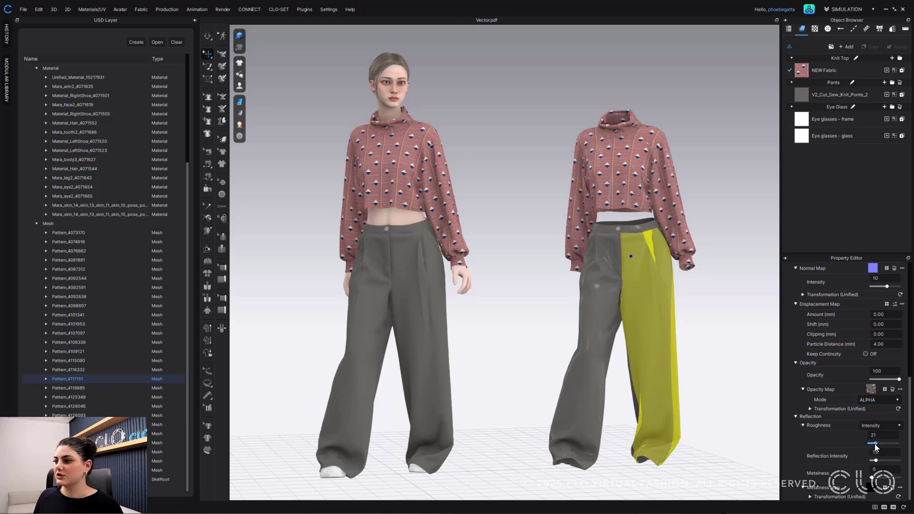
click(874, 443)
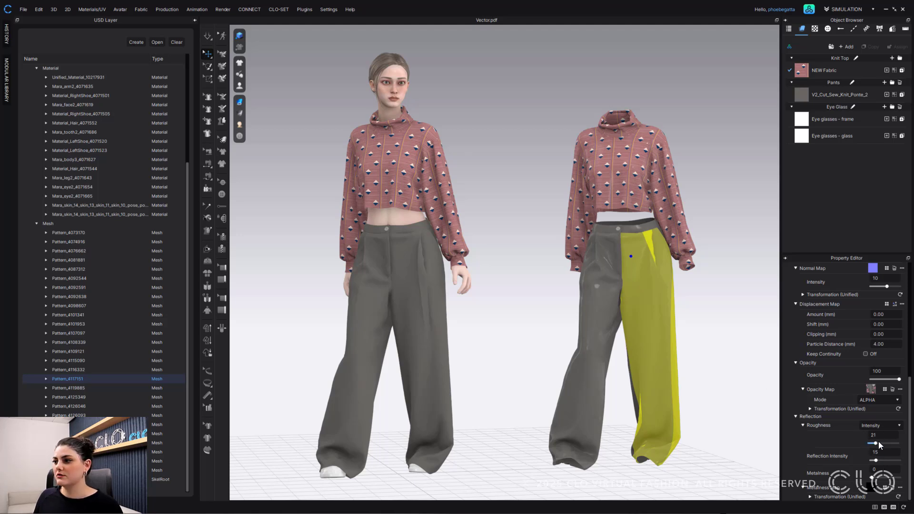
click(721, 288)
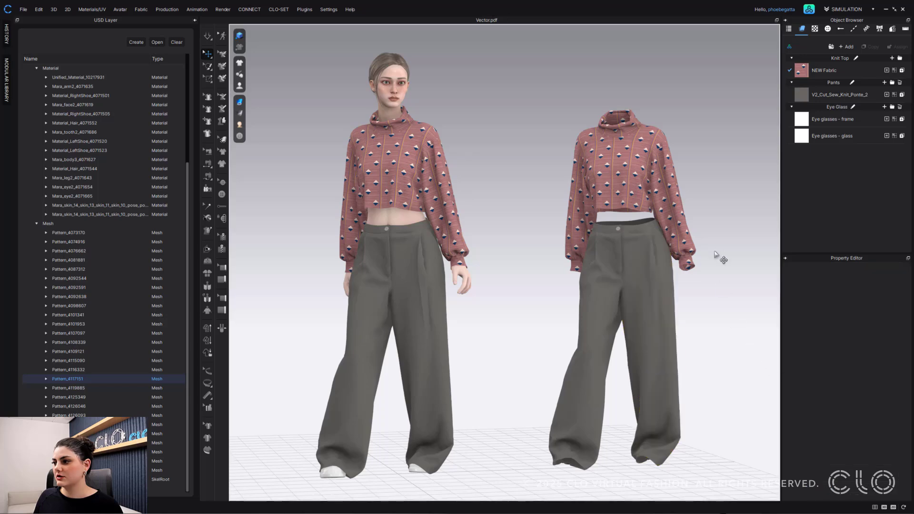
scroll(704, 320, up, 3)
mouse_move(704, 320)
middle_down()
mouse_move(694, 321)
mouse_move(706, 312)
mouse_move(696, 316)
middle_up()
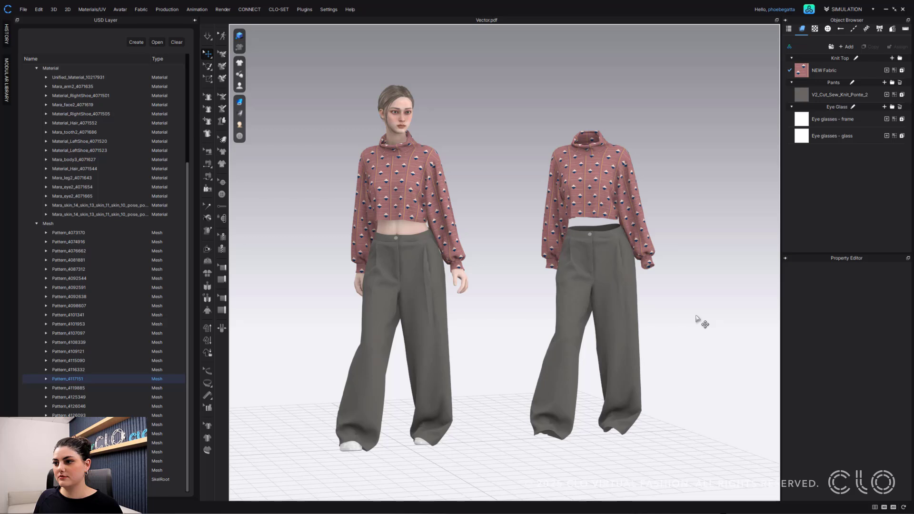